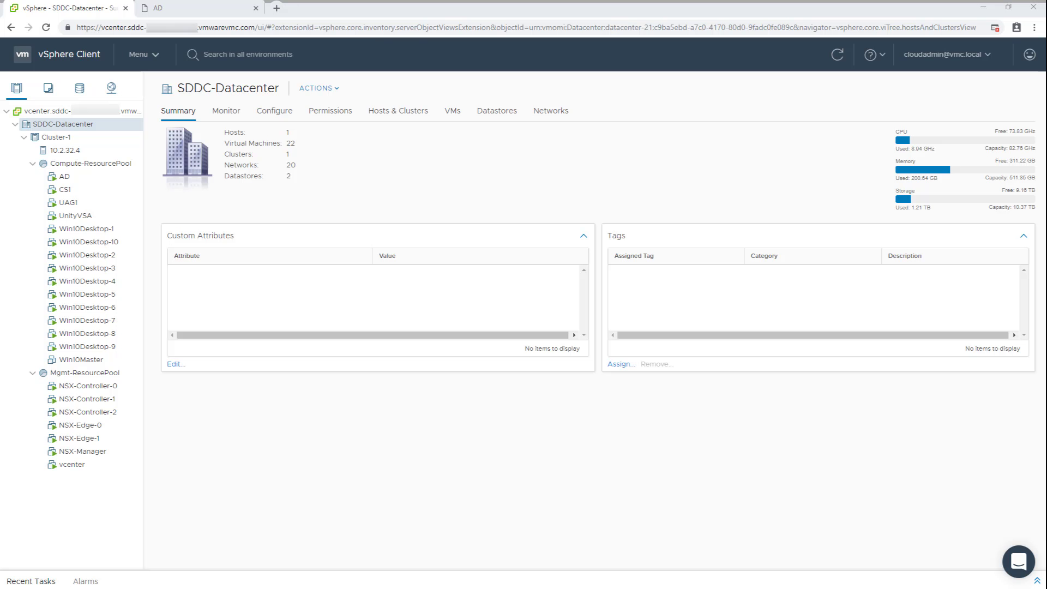
Step: Select the NAS server unitynas01 and open its properties for editing
left_click(210, 9)
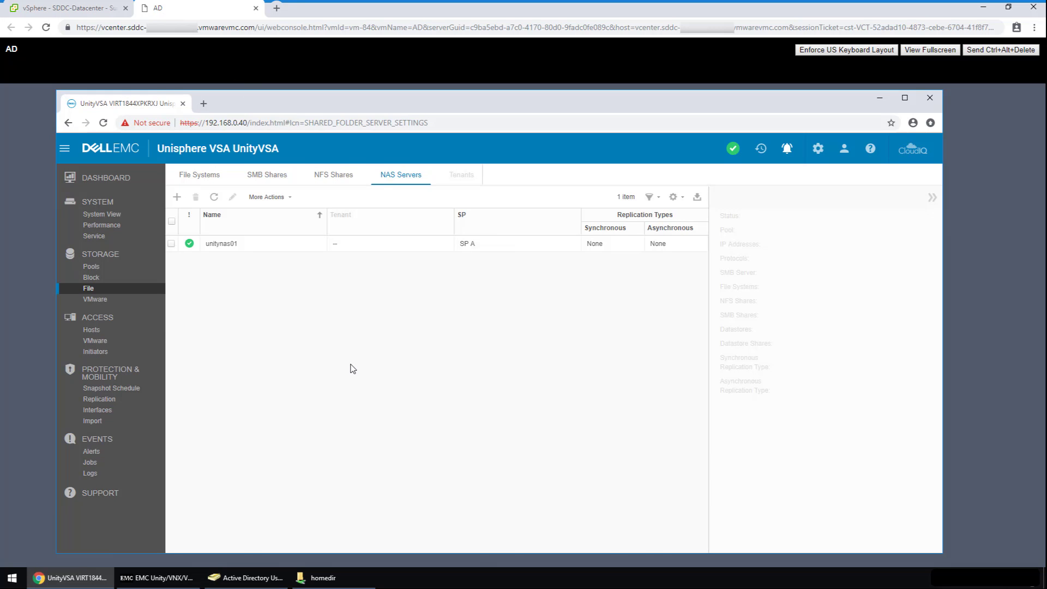
left_click(277, 245)
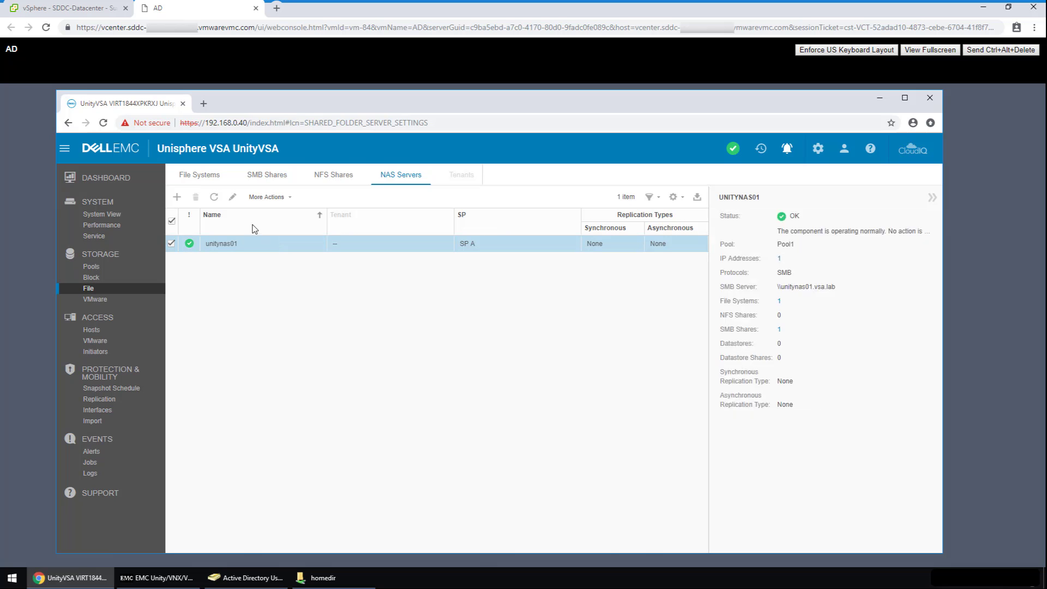
left_click(233, 199)
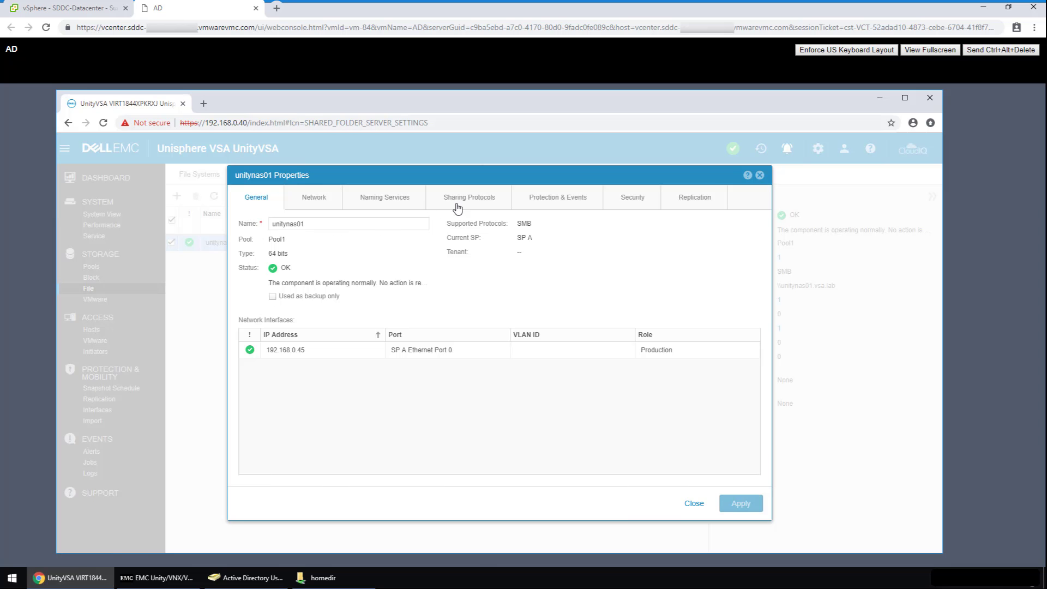
Step: Review unitynas01's sharing protocols including NFS, protection and events, security and replication settings, then close unchanged
left_click(457, 209)
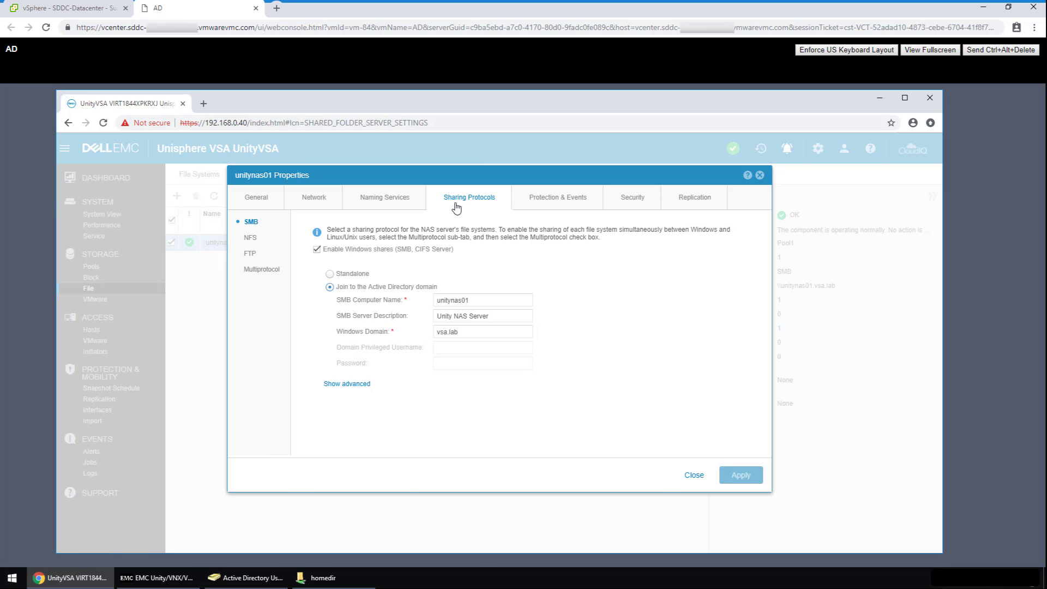
left_click(253, 238)
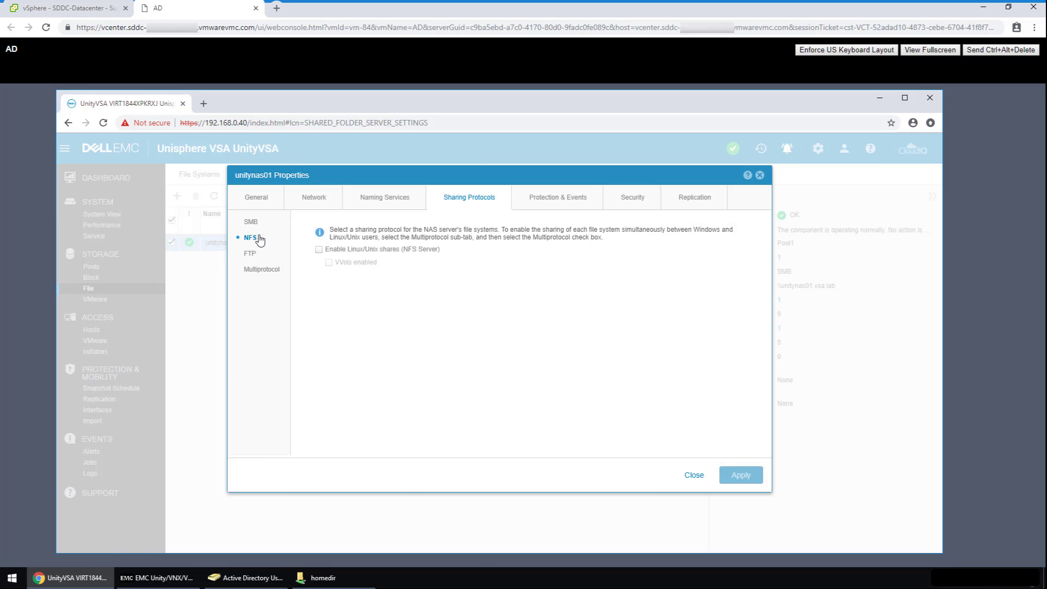
left_click(562, 205)
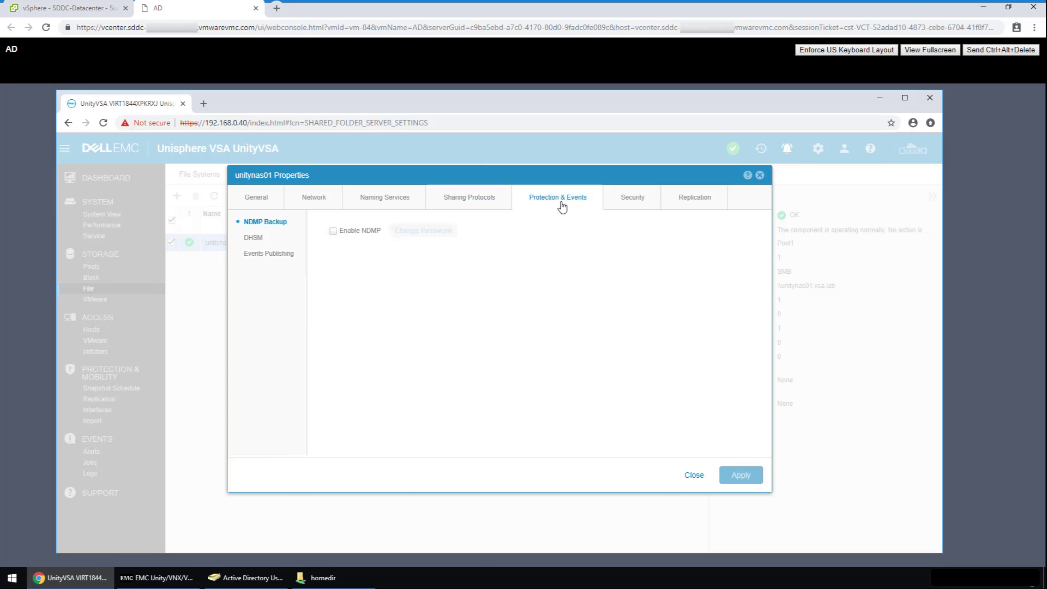
left_click(635, 200)
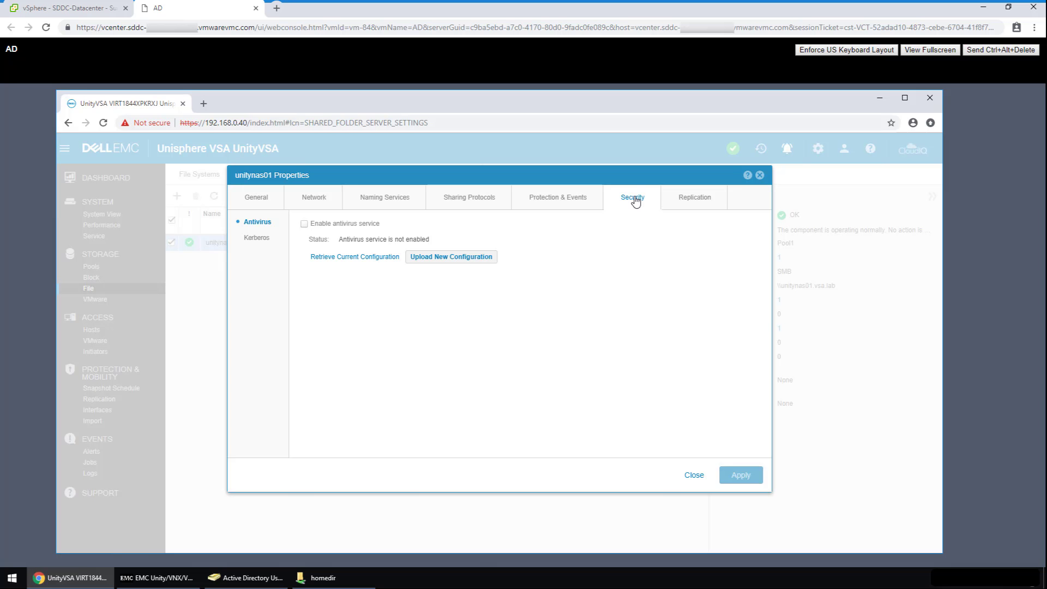
left_click(692, 203)
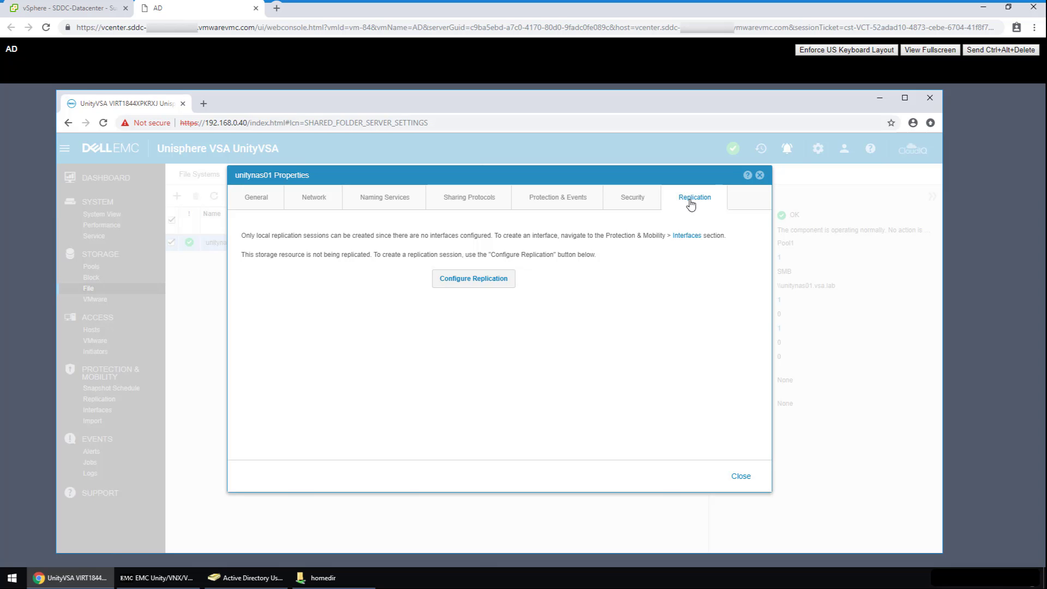
left_click(740, 477)
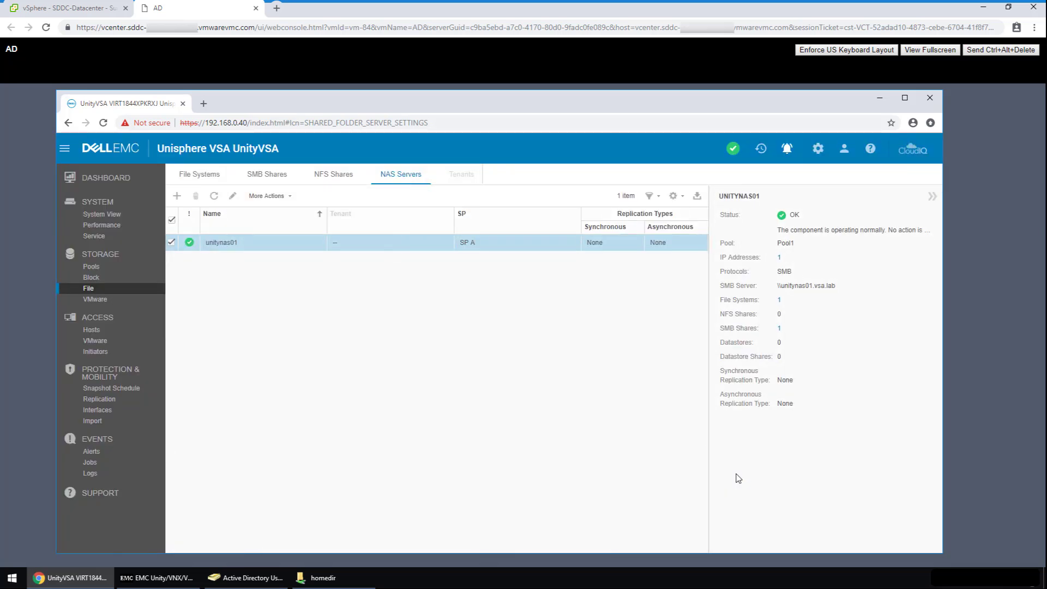
Step: Open fs01's properties, review its snapshots and snapshot schedule, and view its empty user quota report
left_click(197, 175)
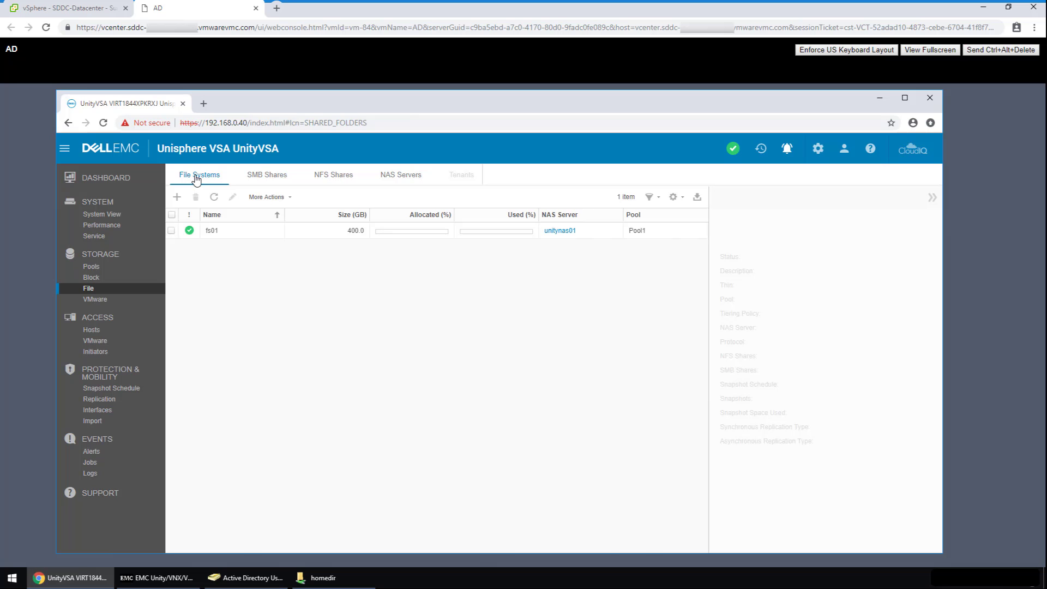
left_click(211, 231)
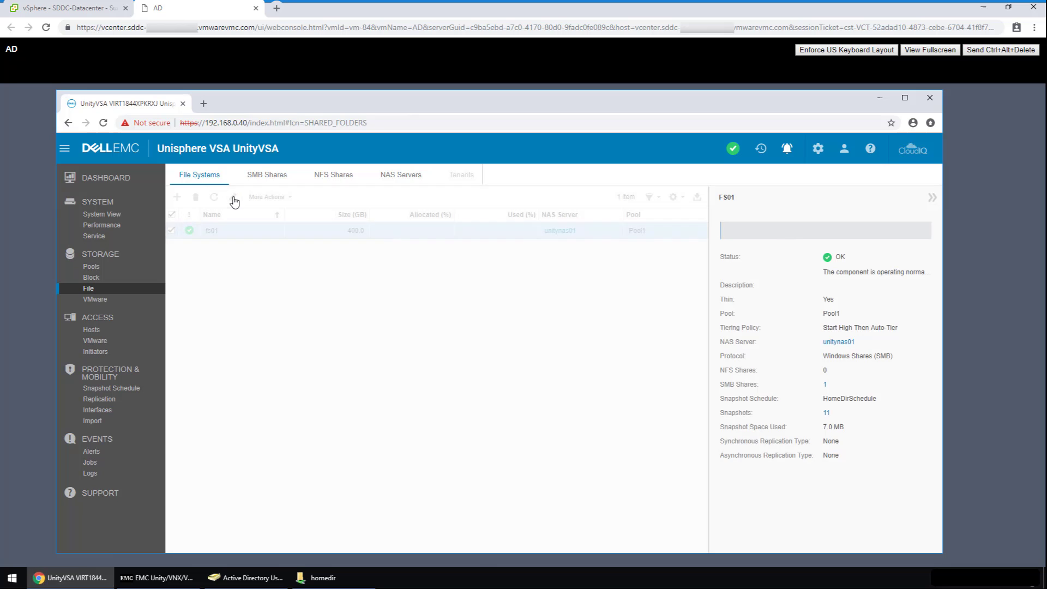
left_click(233, 198)
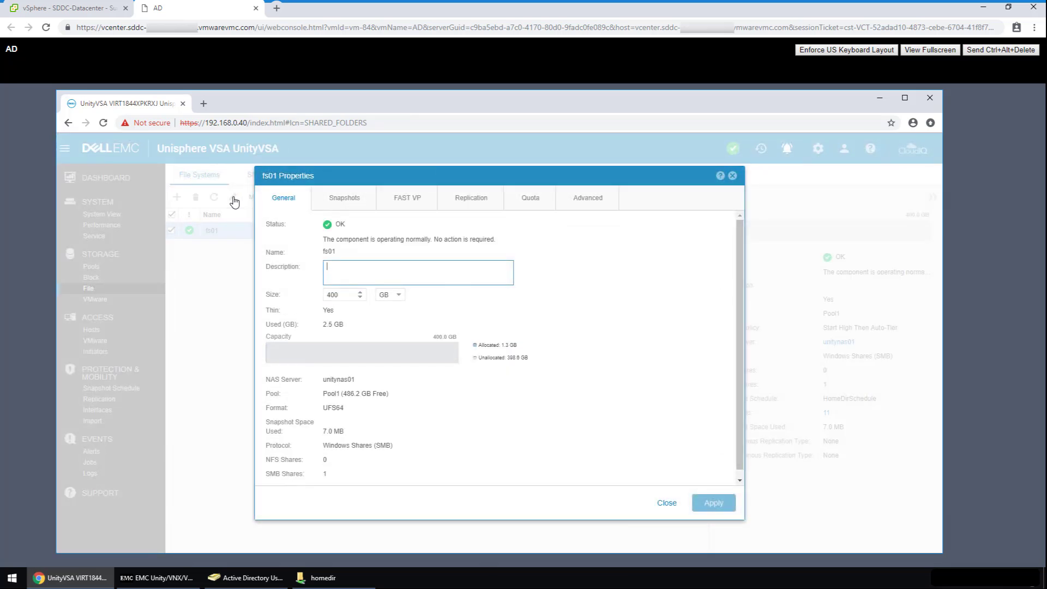
left_click(335, 202)
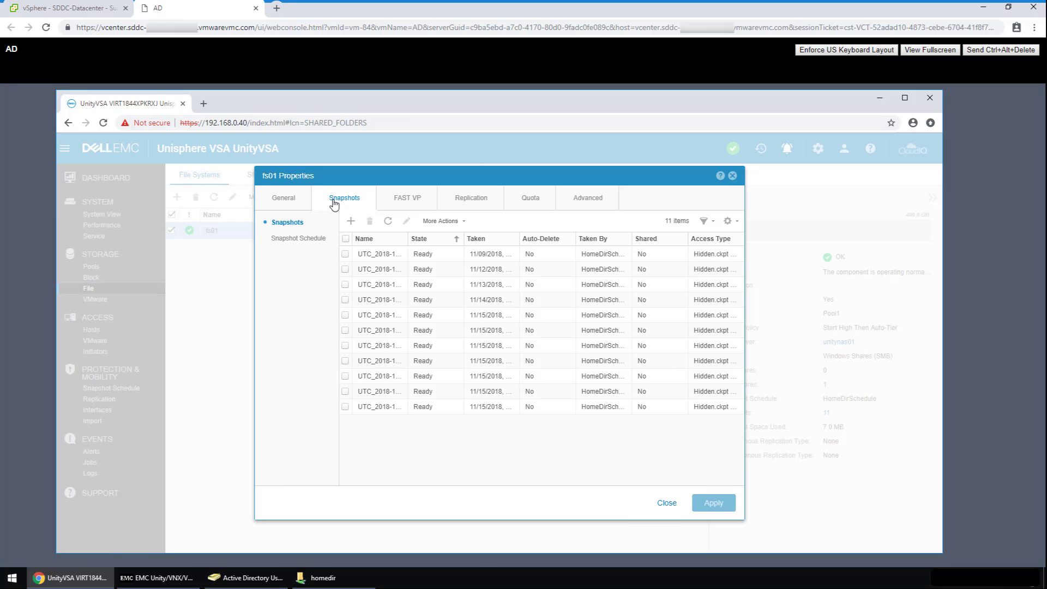
left_click(312, 243)
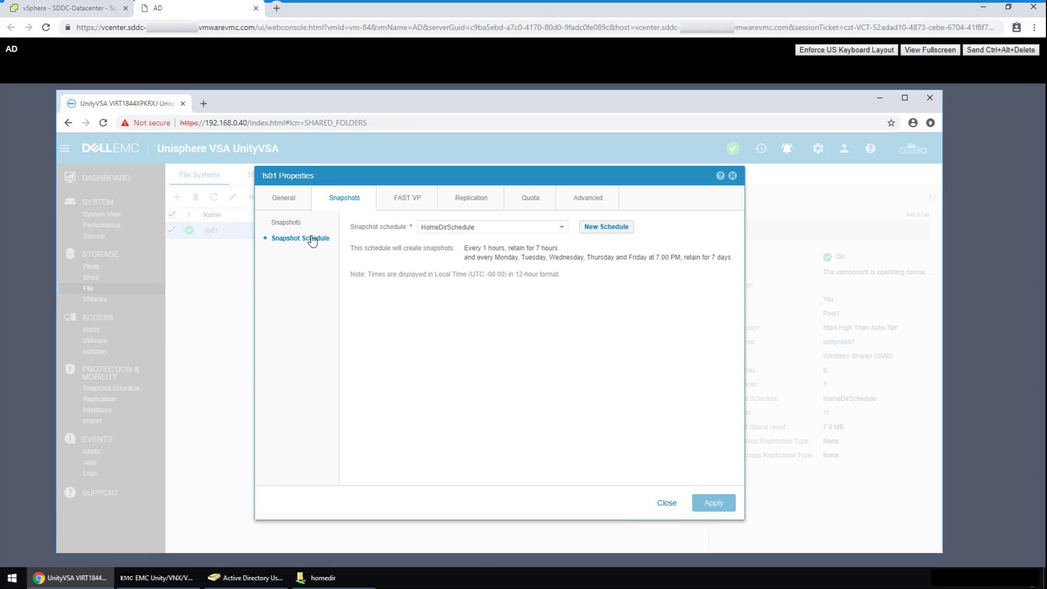
left_click(518, 201)
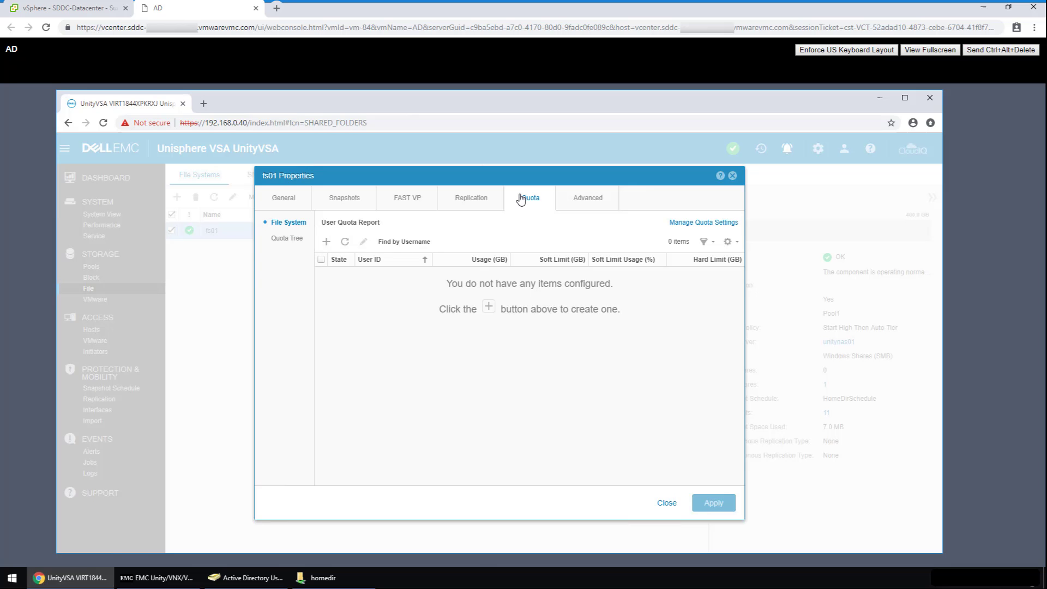
Step: Enforce user quotas on fs01 with a 10 GB soft limit, 15 GB hard limit and 8-day grace period
left_click(682, 223)
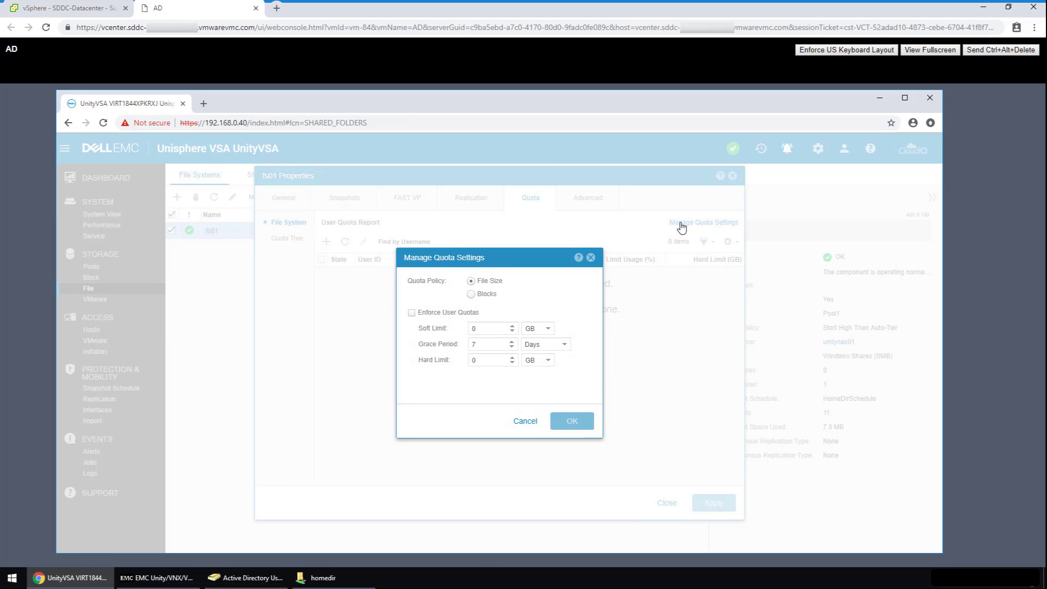
left_click(412, 314)
key("Tab")
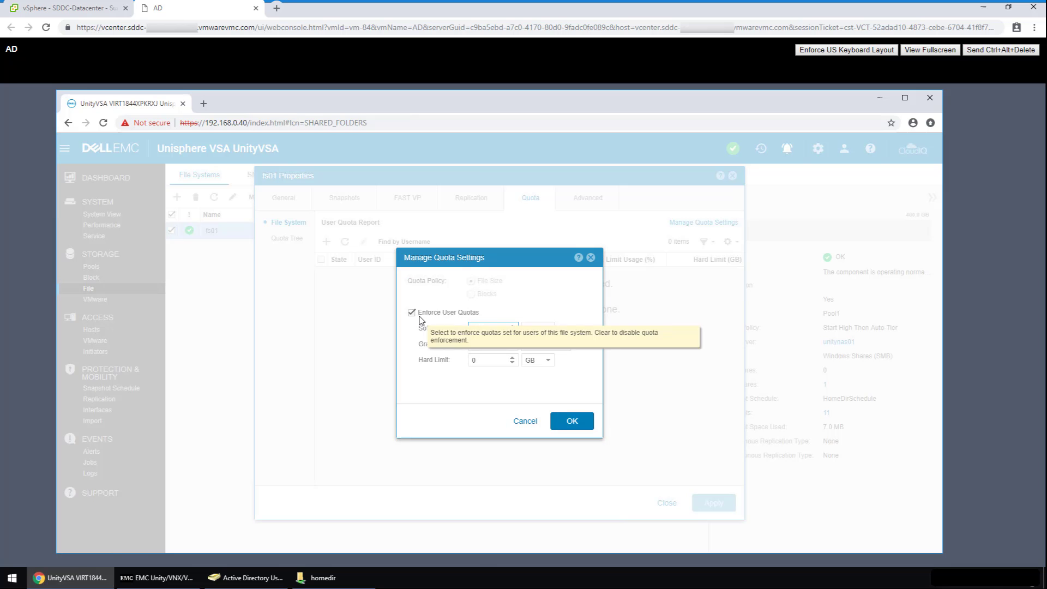
type("1")
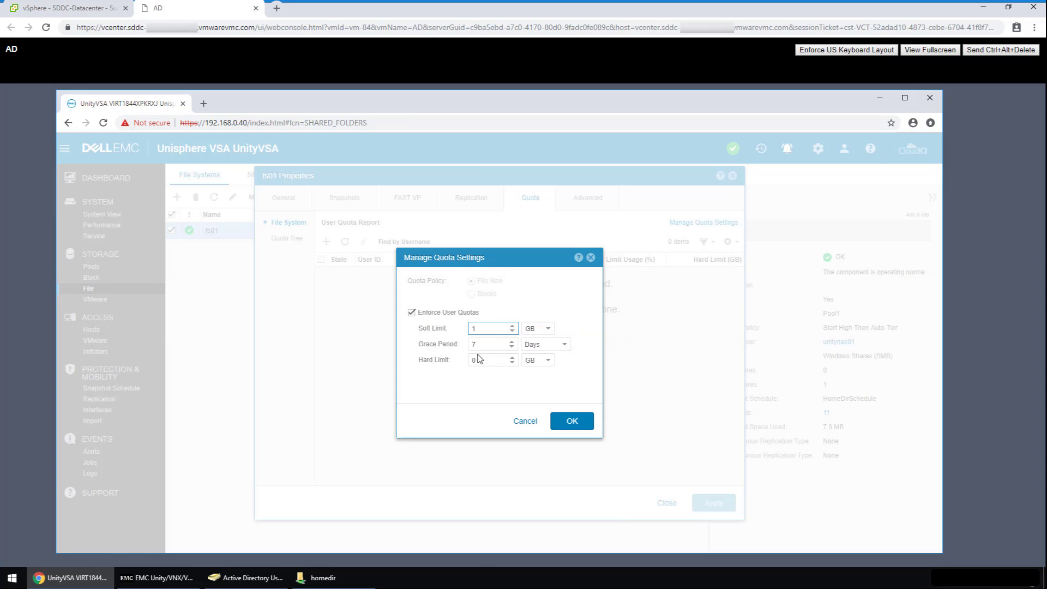
type("0")
left_click(478, 359)
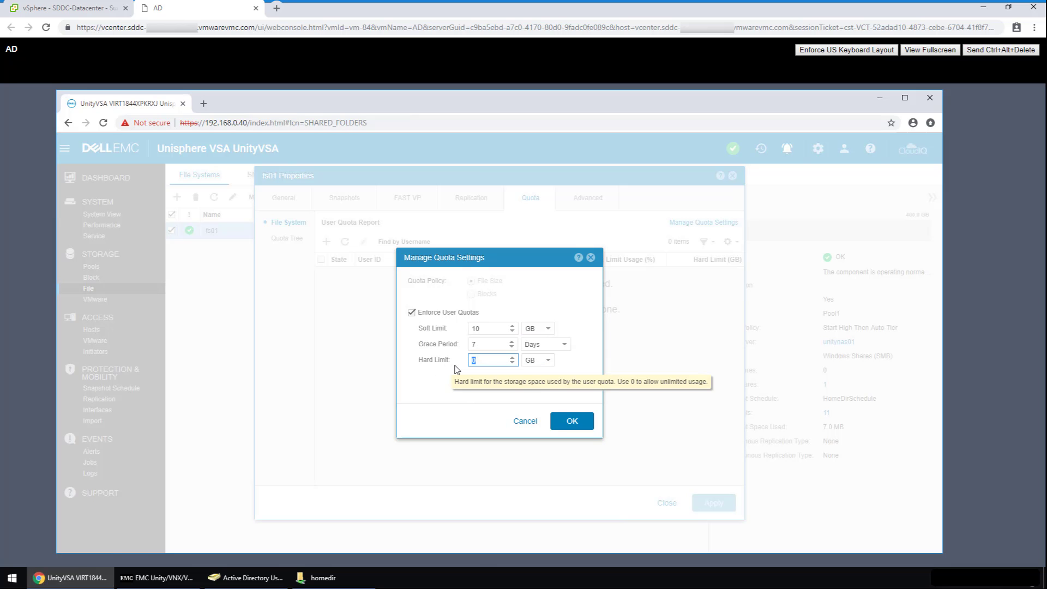
type("15")
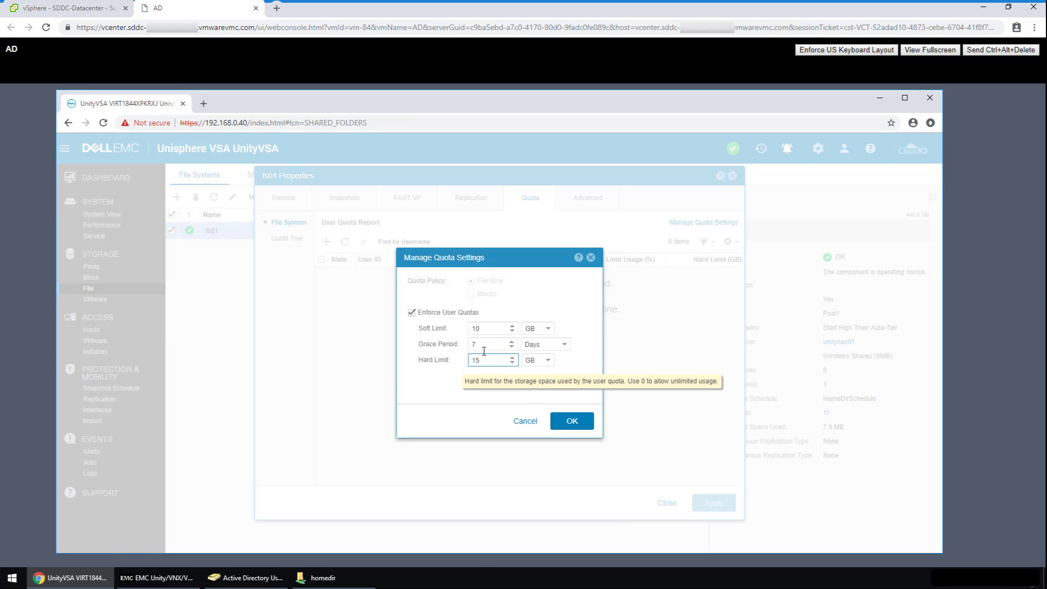
left_click(485, 345)
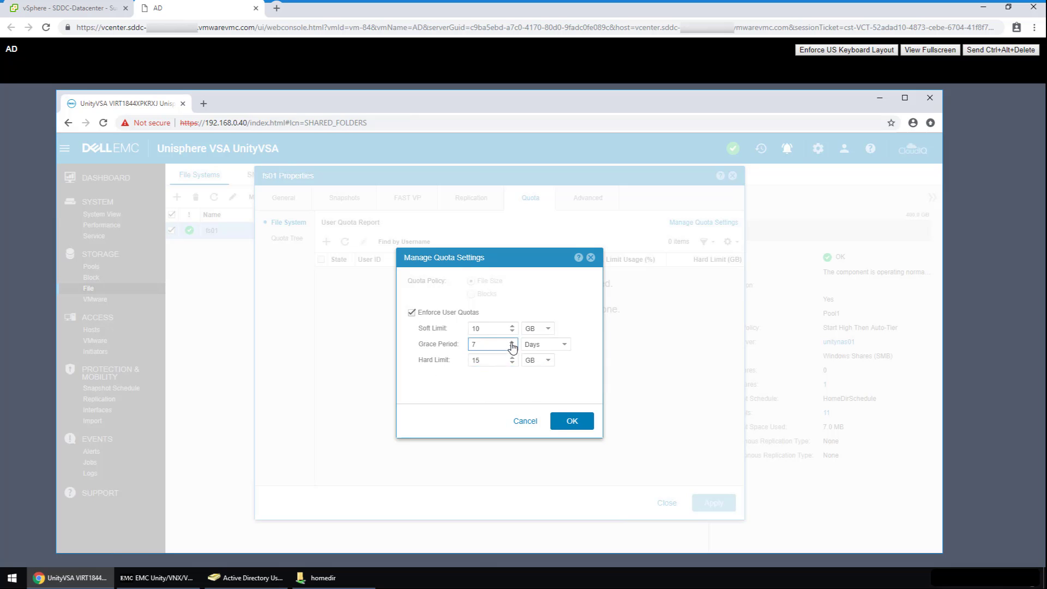
left_click(512, 342)
left_click(571, 420)
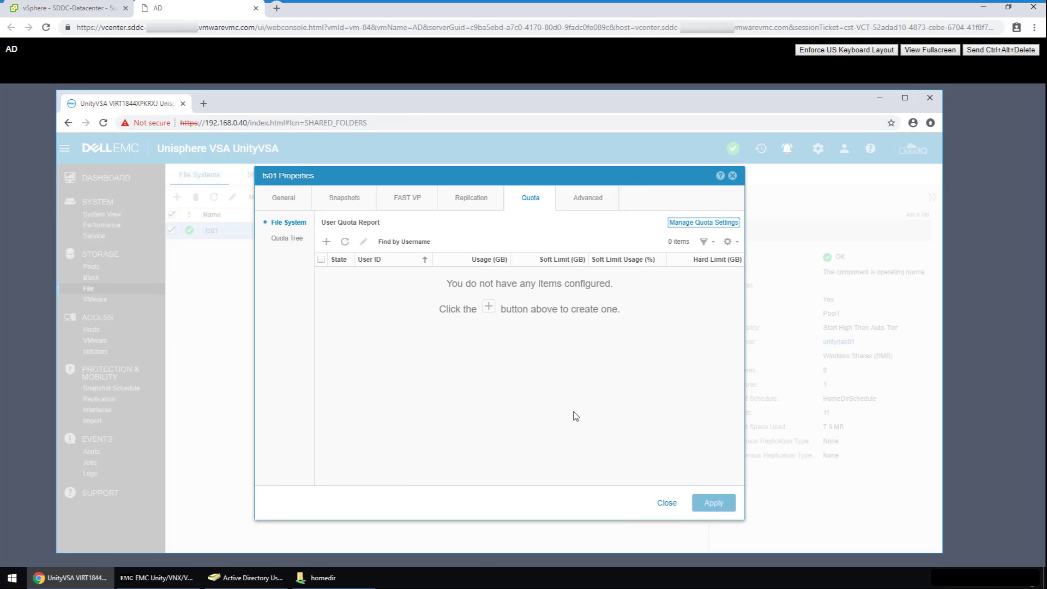
Step: Close fs01's properties and show the SMB Shares list with the homedir share at /fs01/
left_click(668, 503)
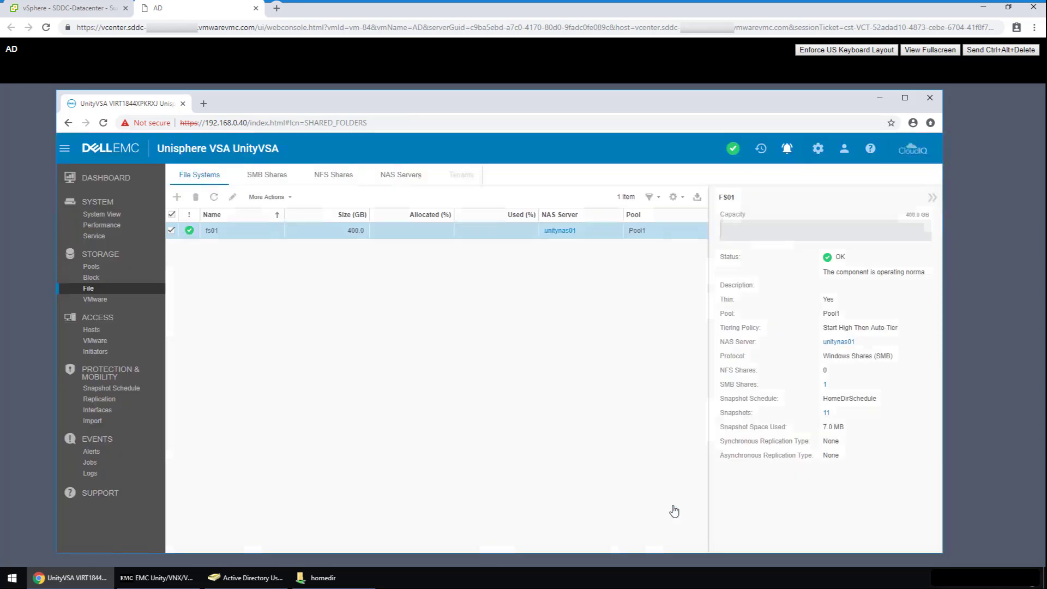
left_click(270, 176)
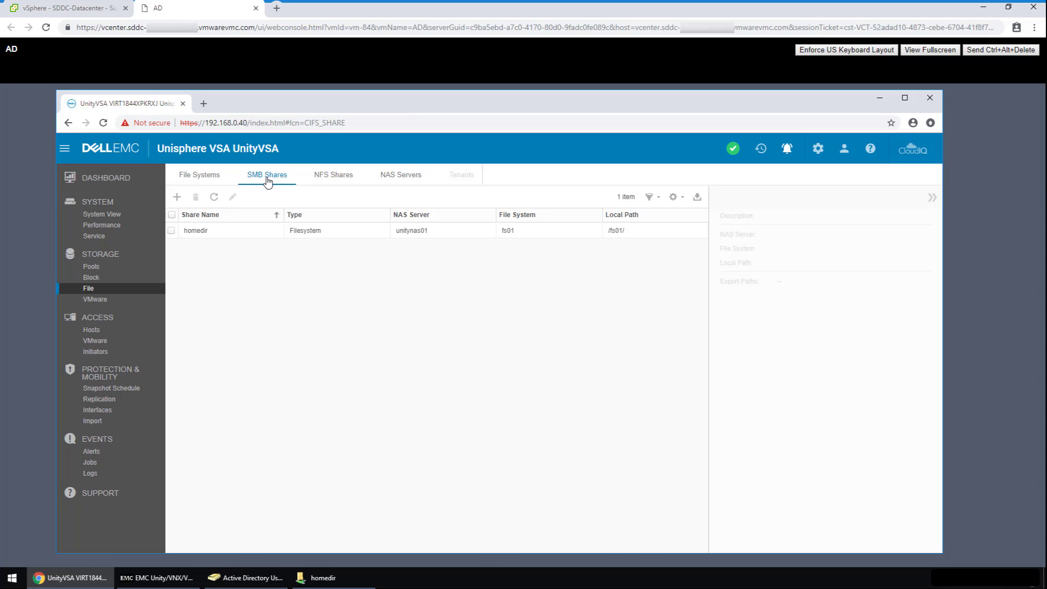
Step: Check that the HomeDir '*' entry maps users to \fs01\<u> with auto-create, then bring the homedir folder forward
left_click(165, 581)
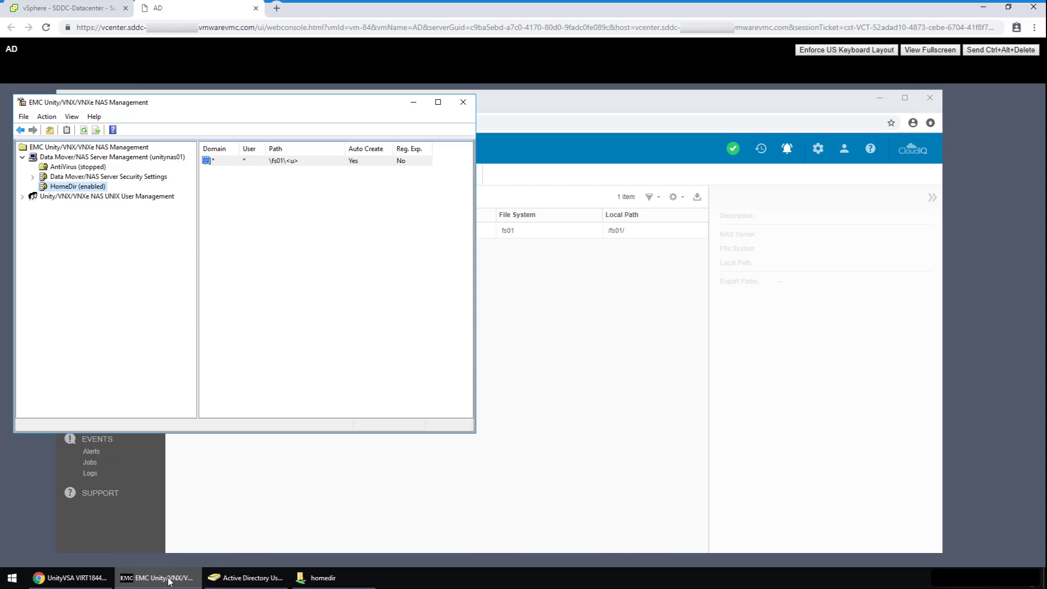
double_click(217, 162)
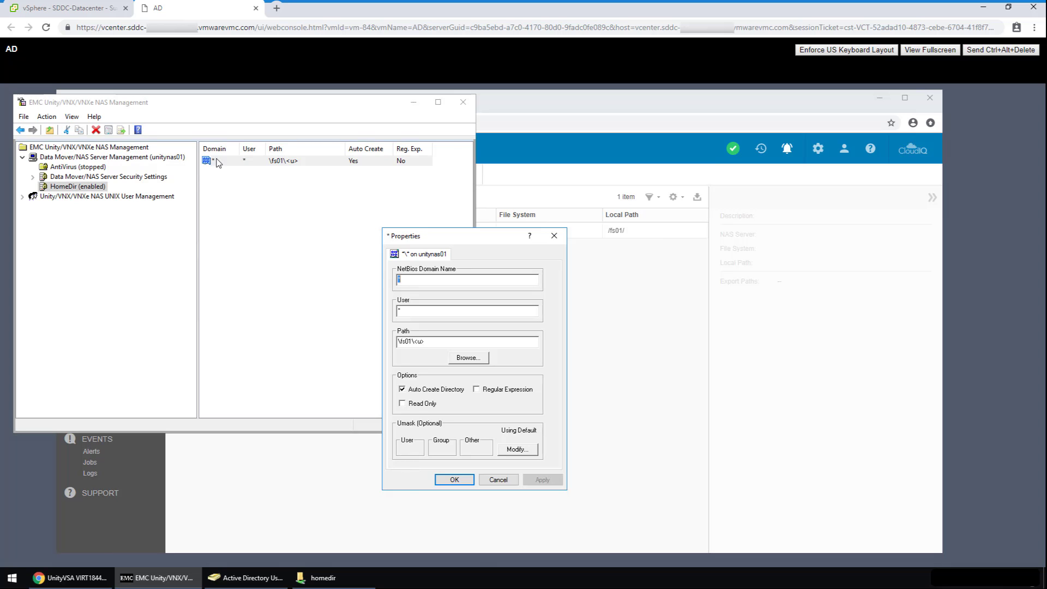
left_click(492, 482)
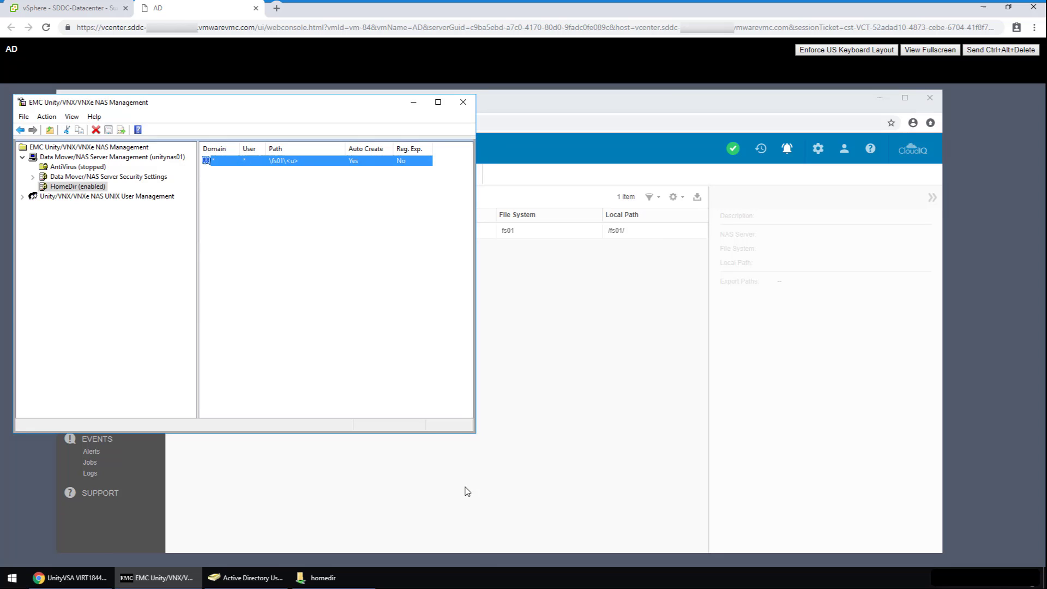
left_click(323, 578)
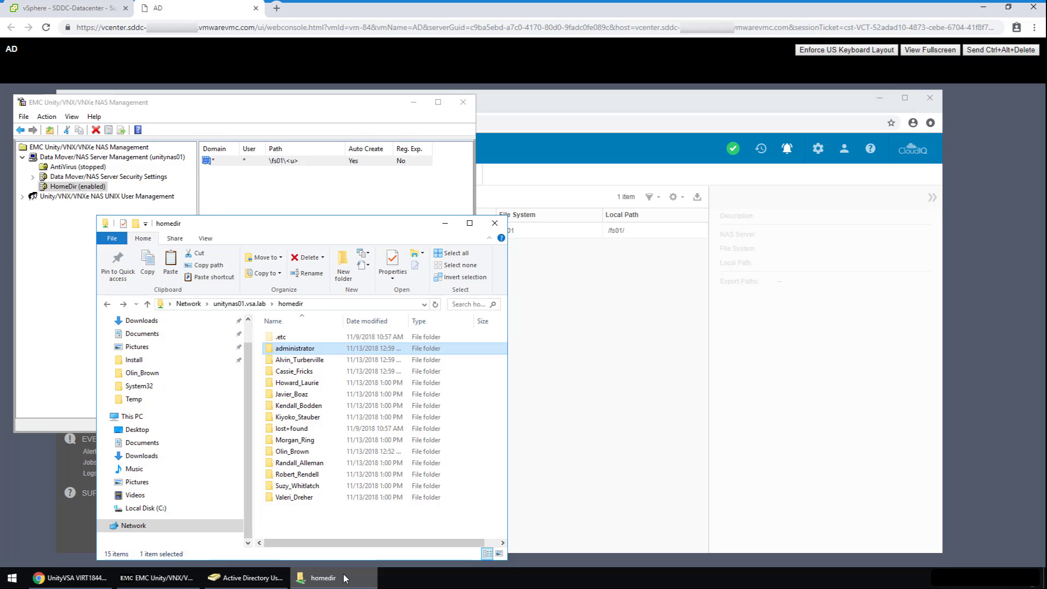
Step: Copy an existing AD user and enter the new user's first name, last name and underscore-joined logon name
left_click(255, 581)
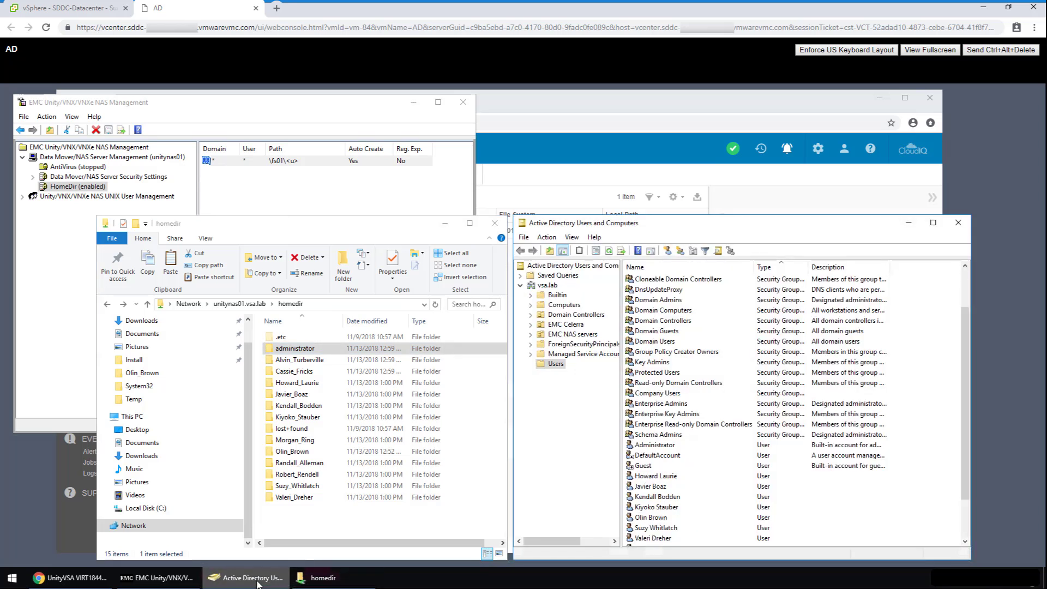
right_click(641, 489)
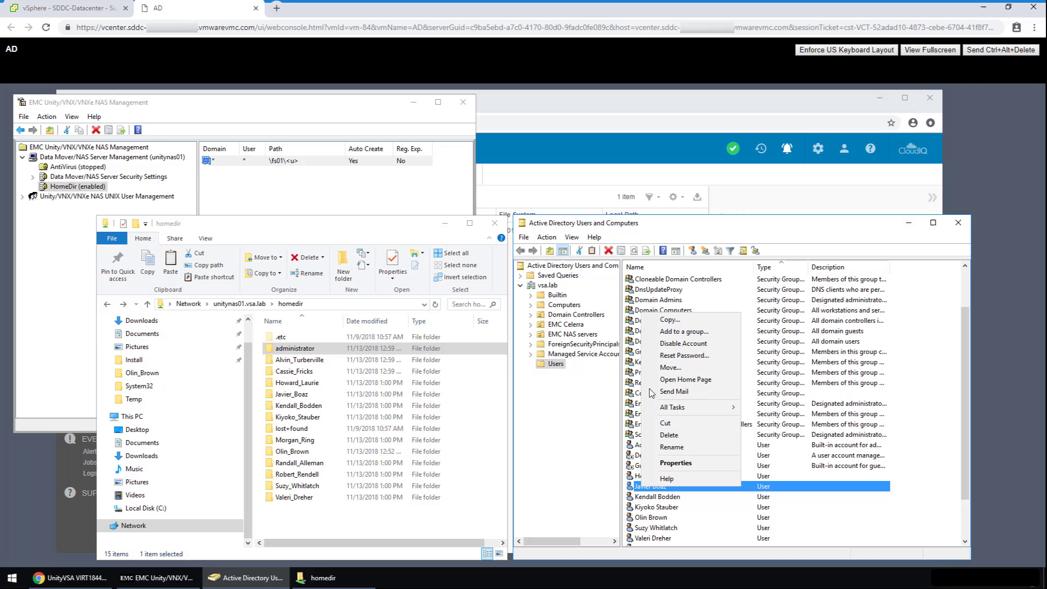
left_click(662, 320)
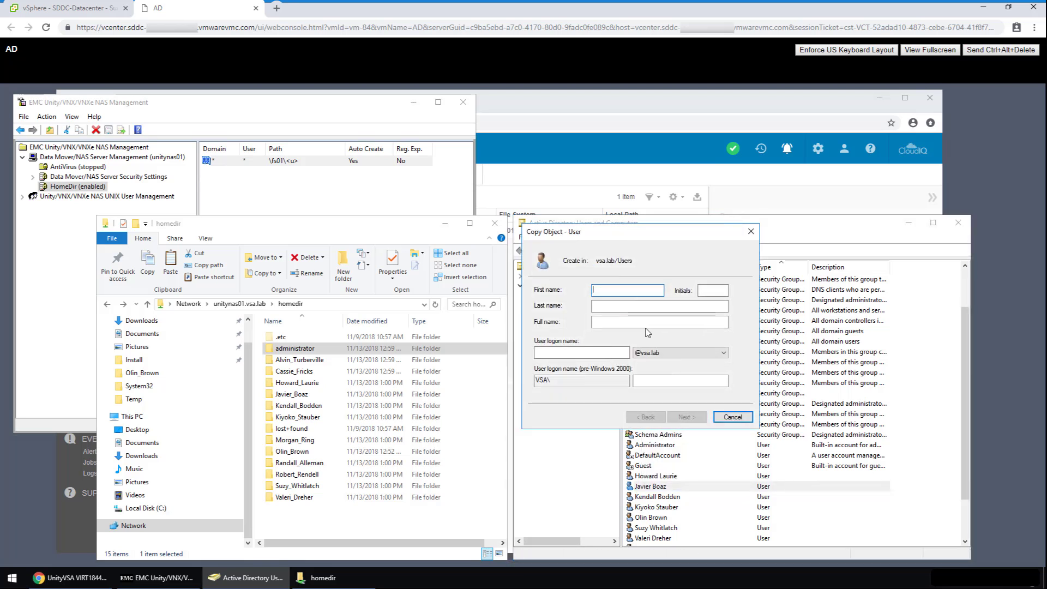
type("James")
key("Tab")
key("Tab")
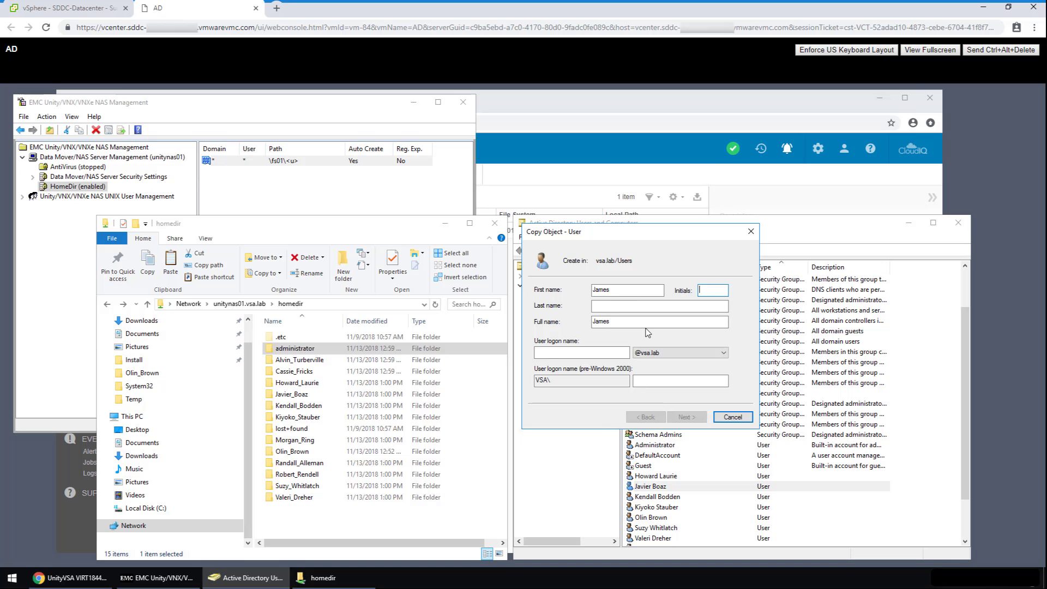
type("Smith")
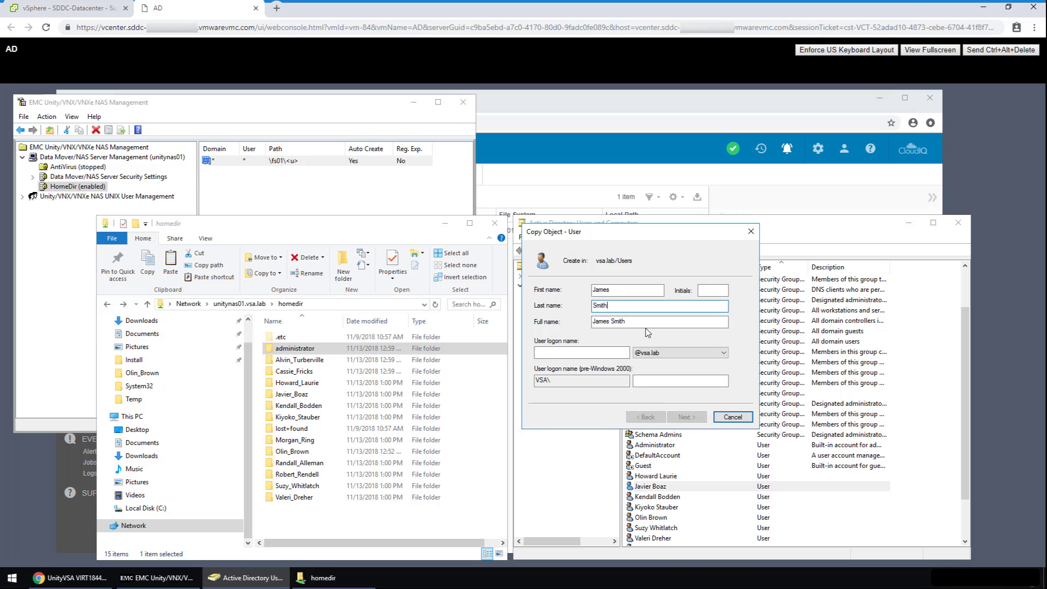
key("Tab")
key("Tab")
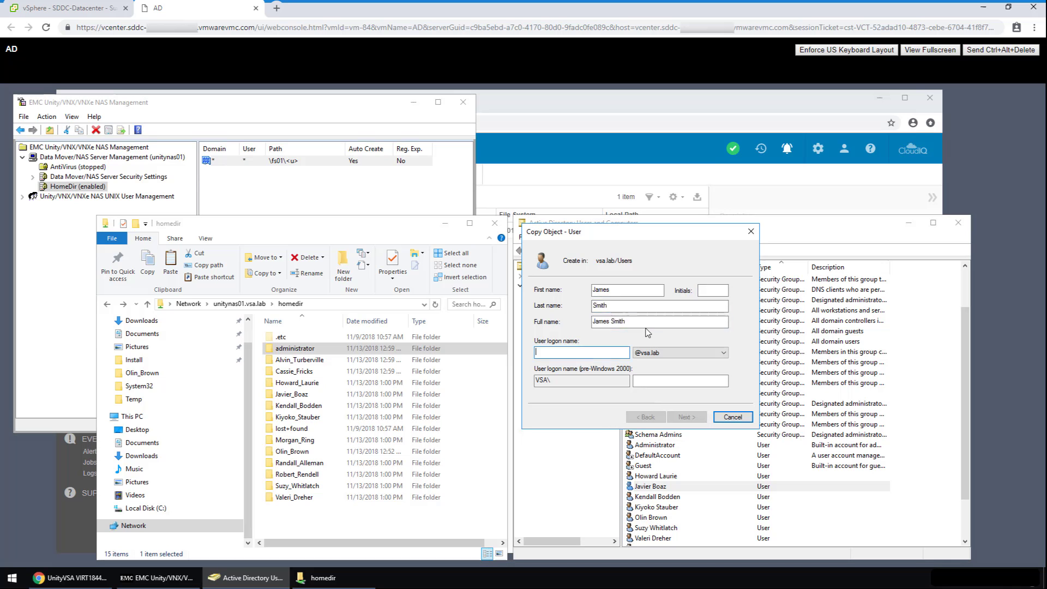
type("James")
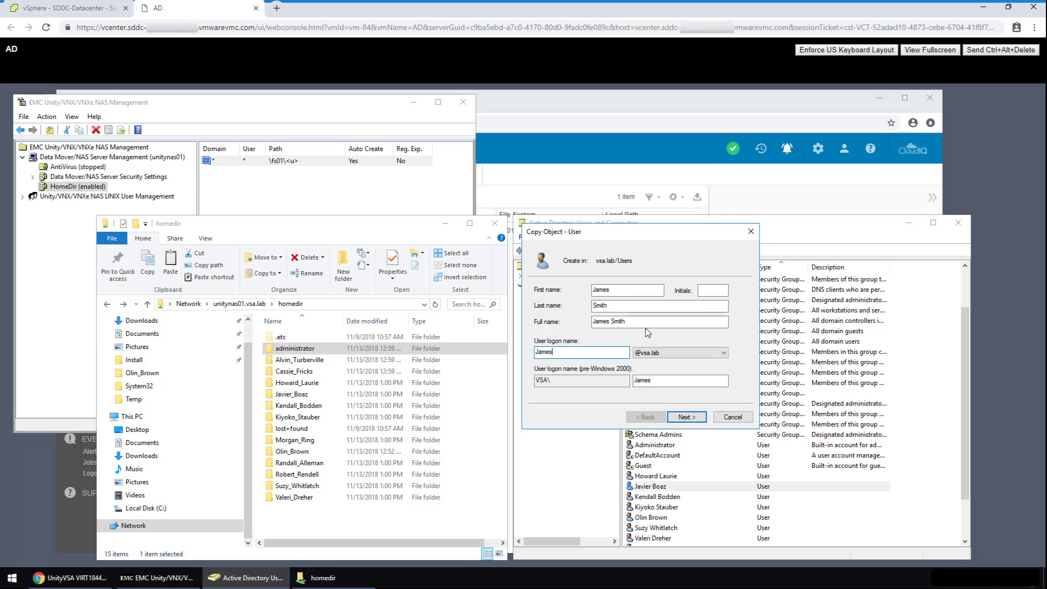
type("Smith")
left_click(556, 352)
type("_")
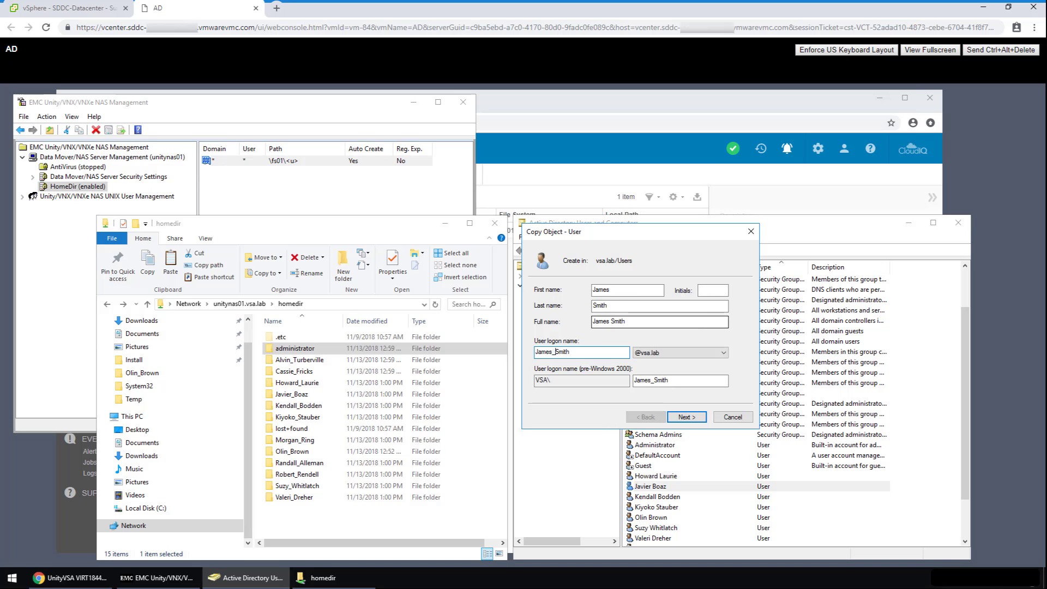
Step: Set and confirm the new user's password and finish creating the account
left_click(679, 418)
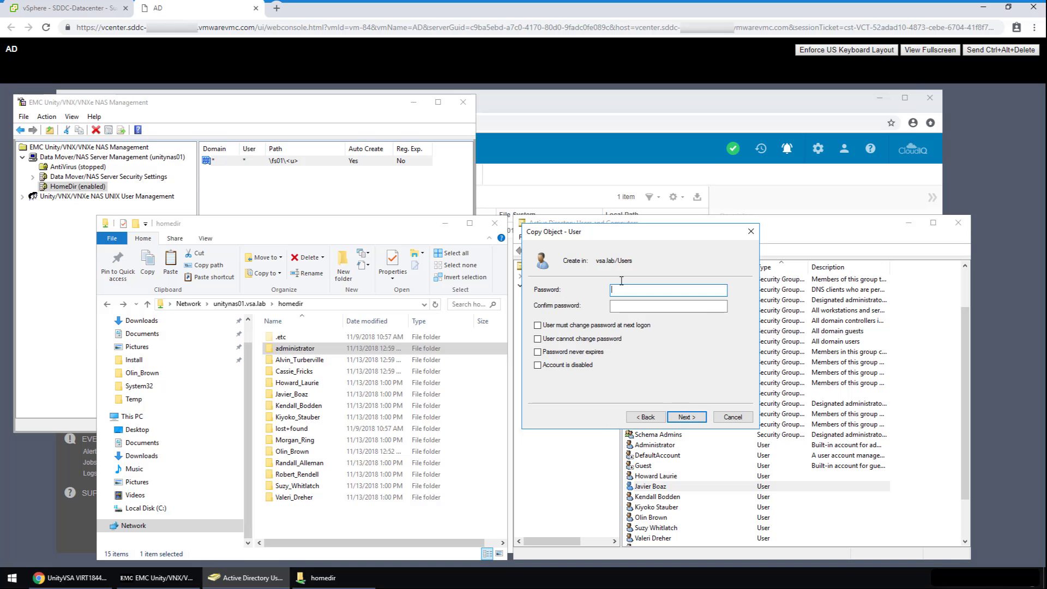
type("P@ssw0rd")
key("Tab")
type("P@ssw0r")
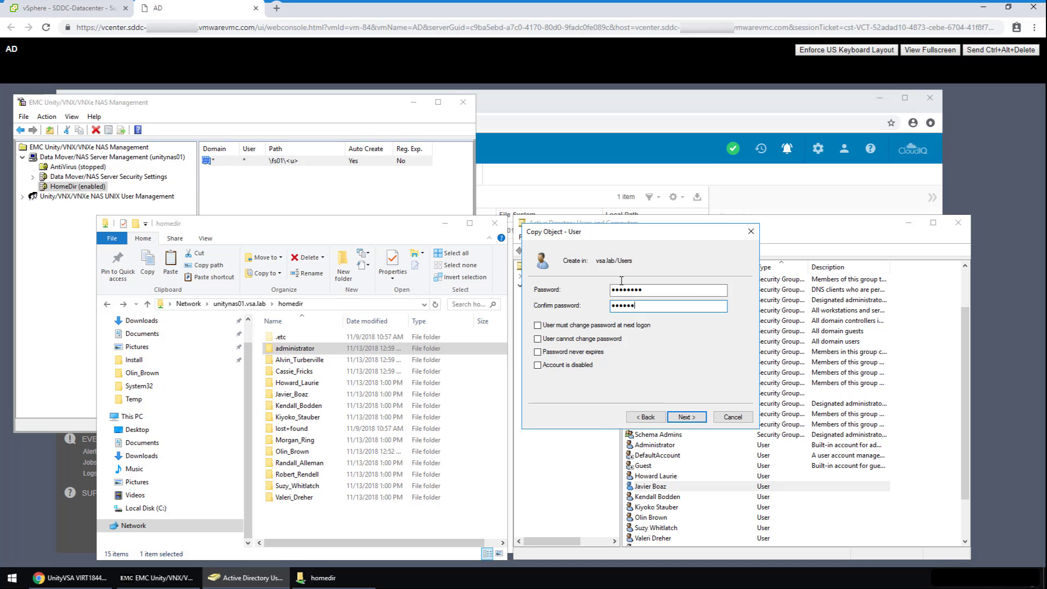
type("d")
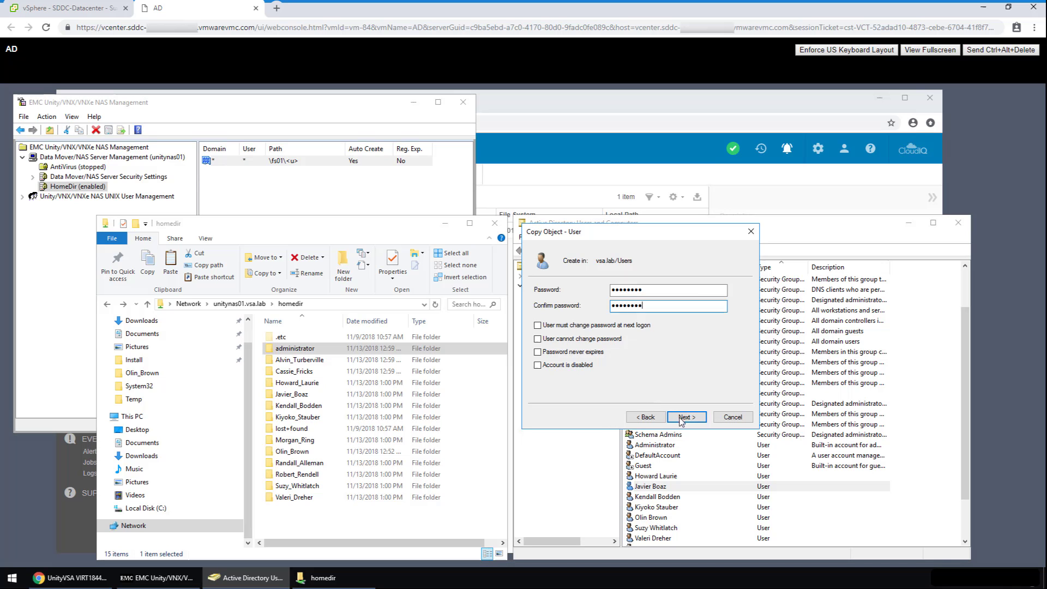
left_click(685, 418)
left_click(686, 418)
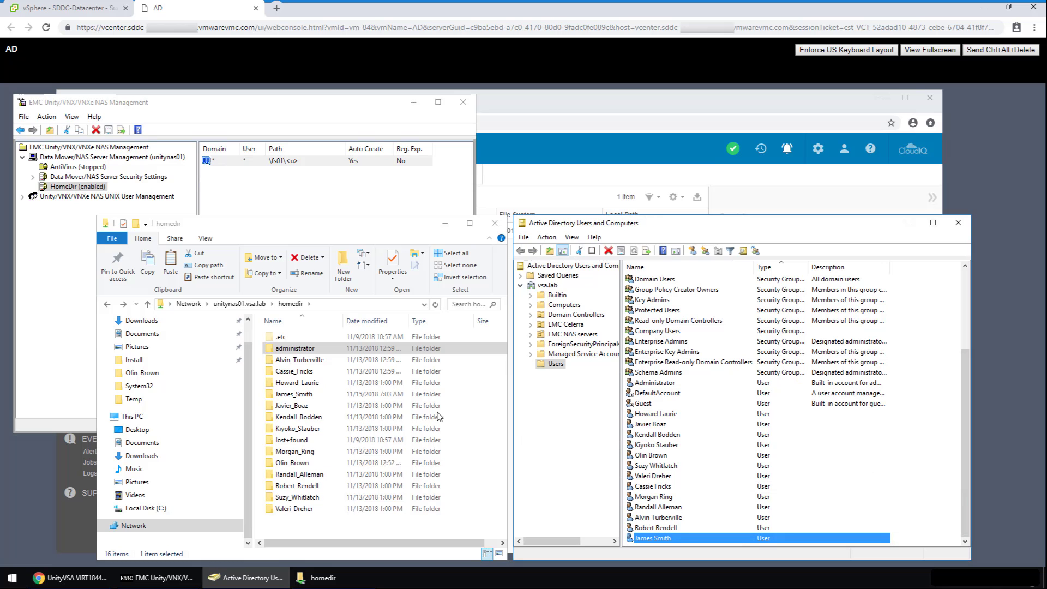
Step: Open the 7:00 AM previous version of a user's home folder from its Previous Versions properties
left_click(335, 399)
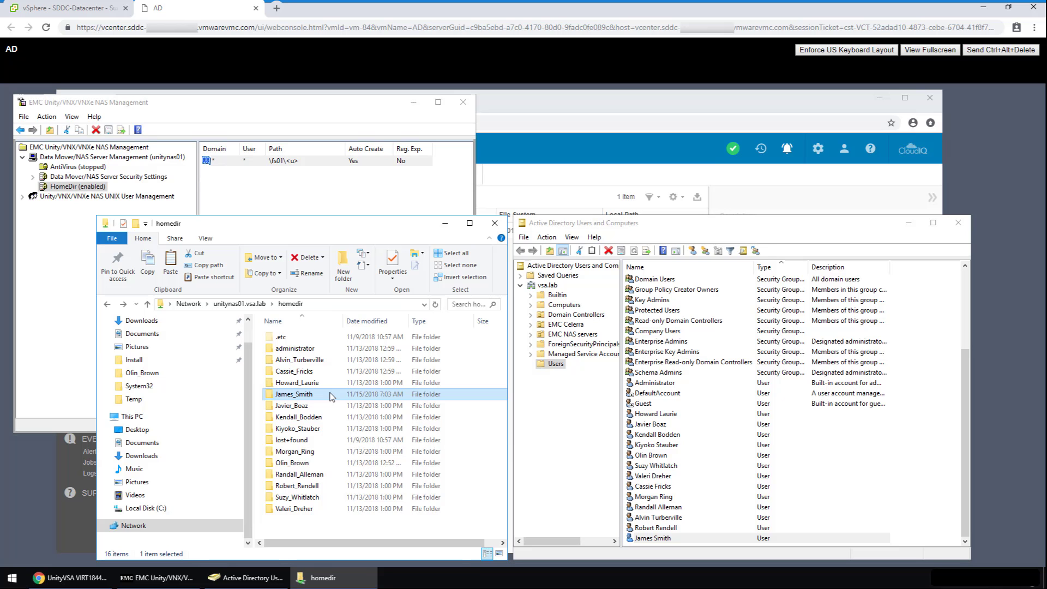
left_click(310, 372)
right_click(312, 376)
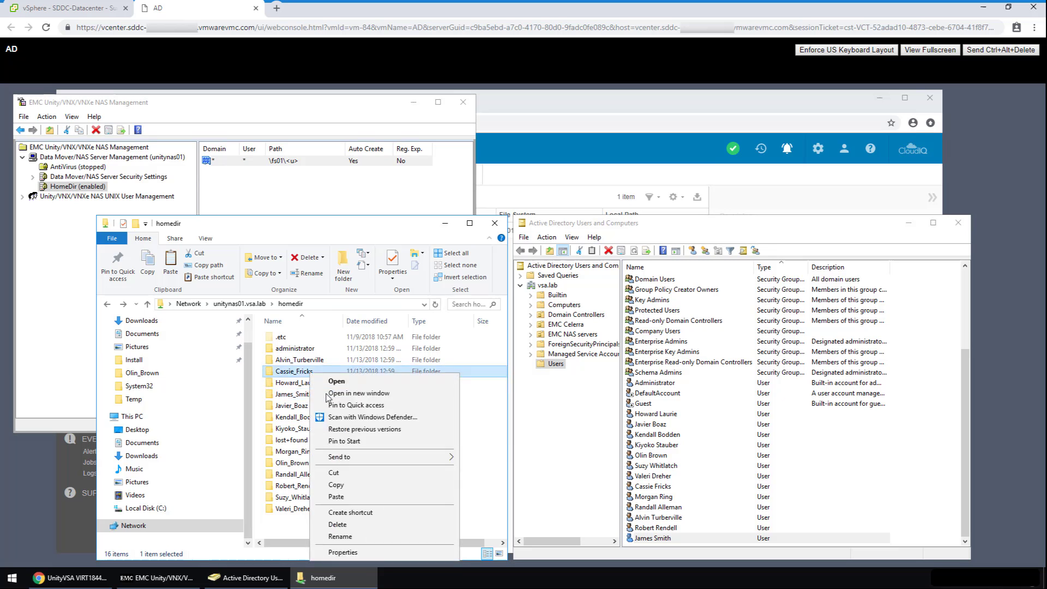
left_click(342, 552)
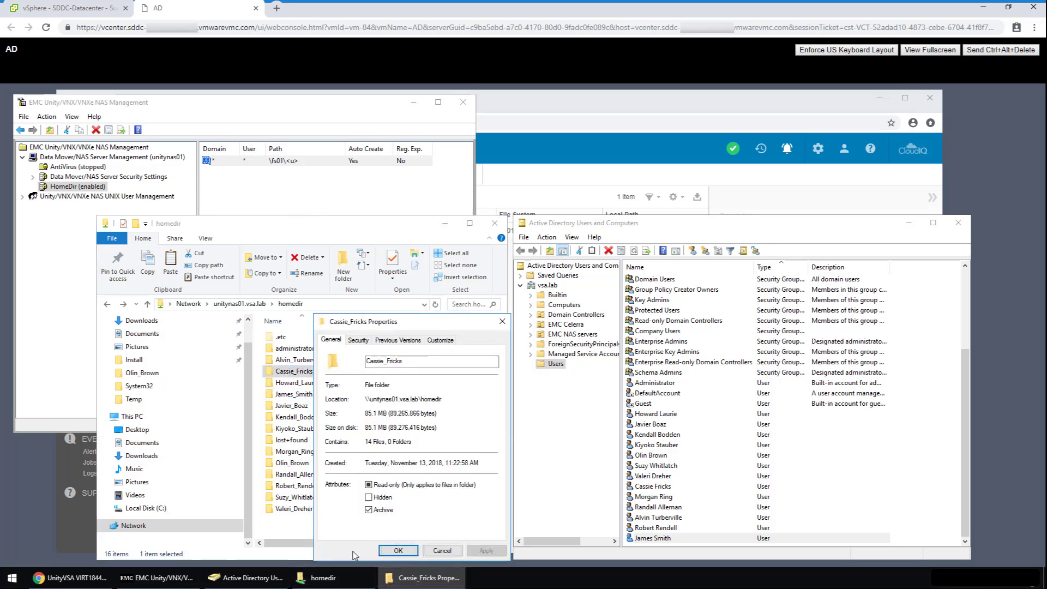
left_click(404, 341)
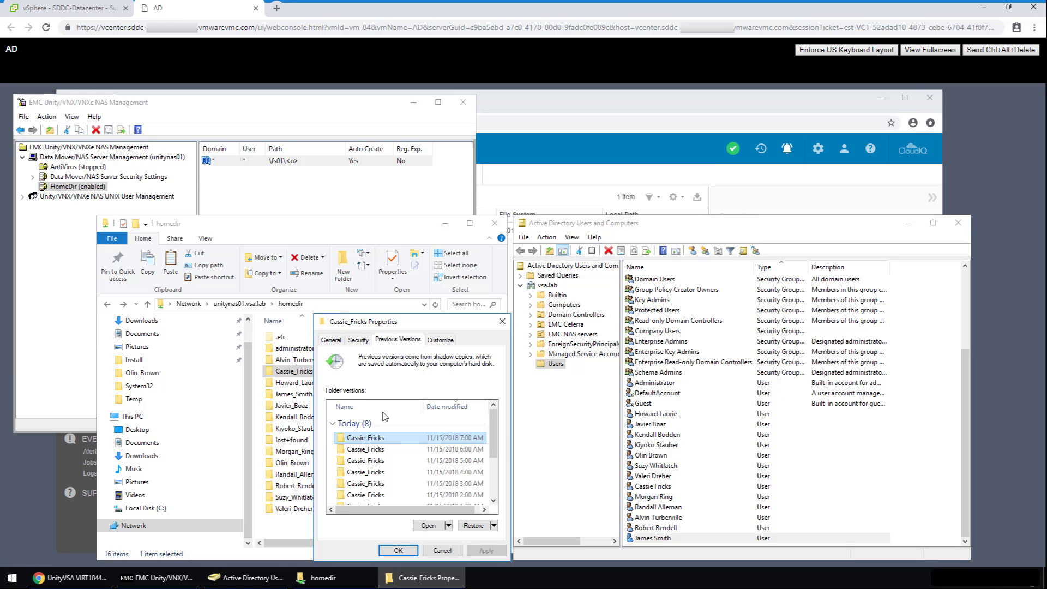
double_click(381, 440)
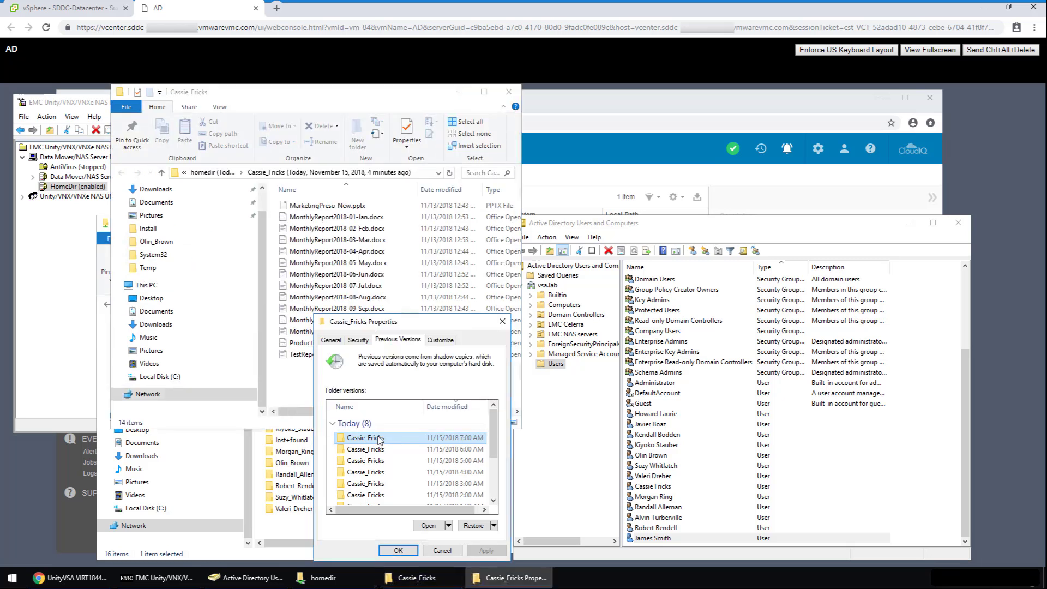